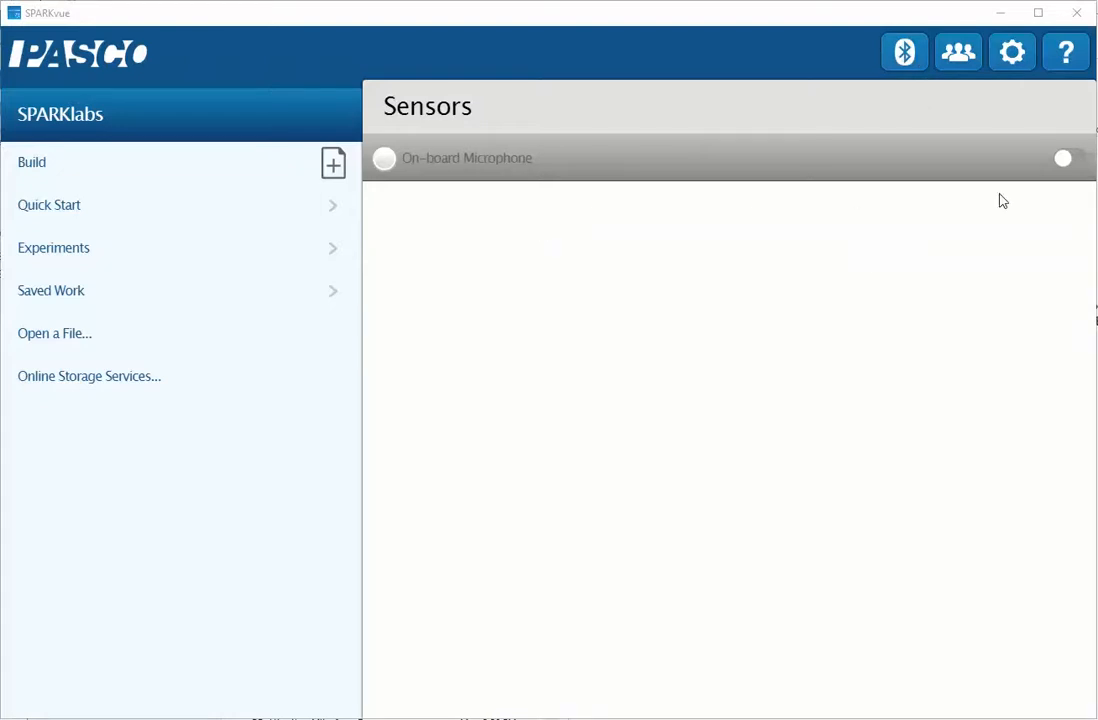
Enable the on-board microphone and open a graph of its Sound Intensity measurement
{"action": "left_click", "coordinate": [1063, 159]}
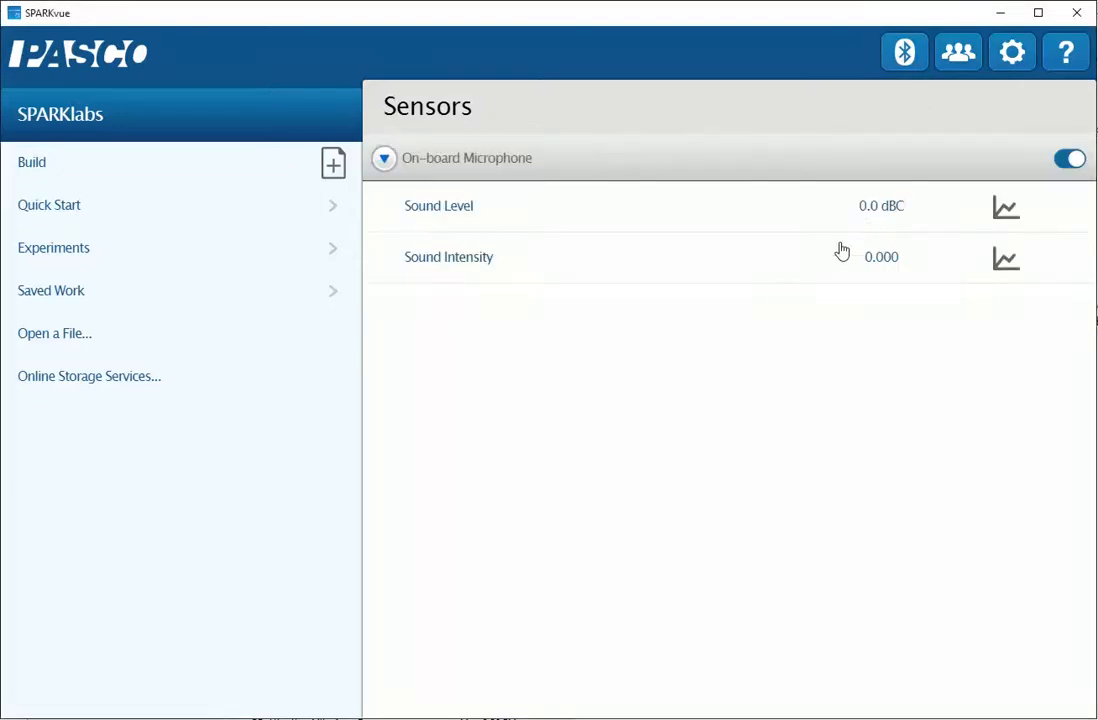
{"action": "left_click", "coordinate": [468, 262]}
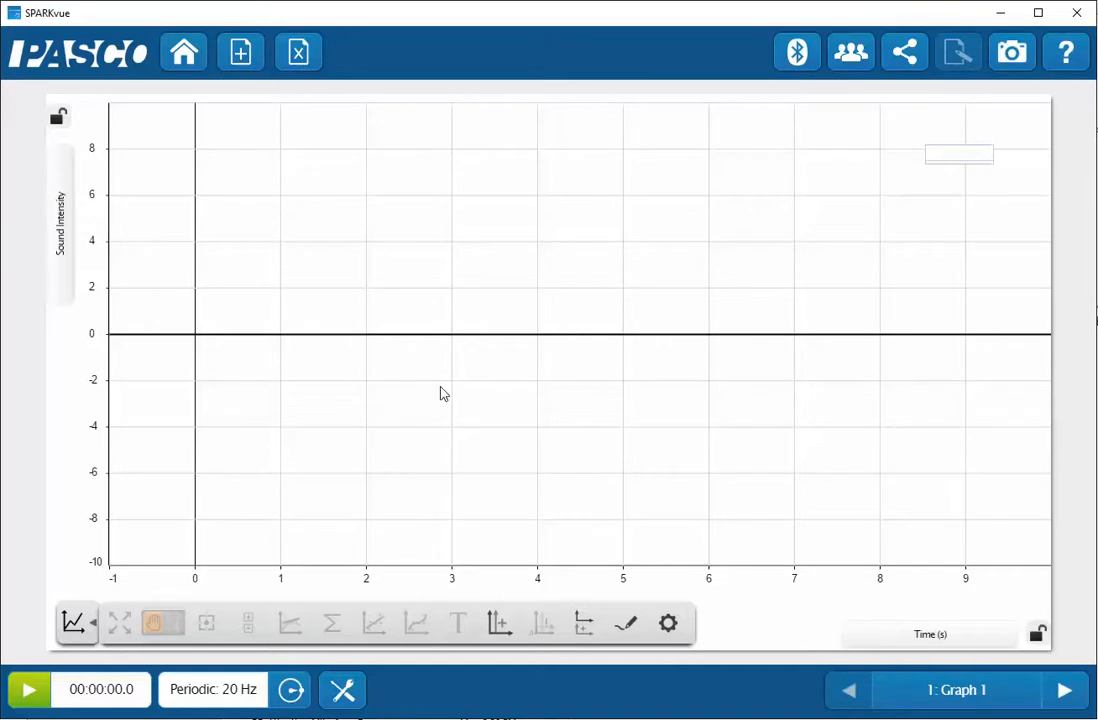
Create the calculation n=count([Sound Intensity]) in the experiment's calculated data
{"action": "left_click", "coordinate": [340, 694]}
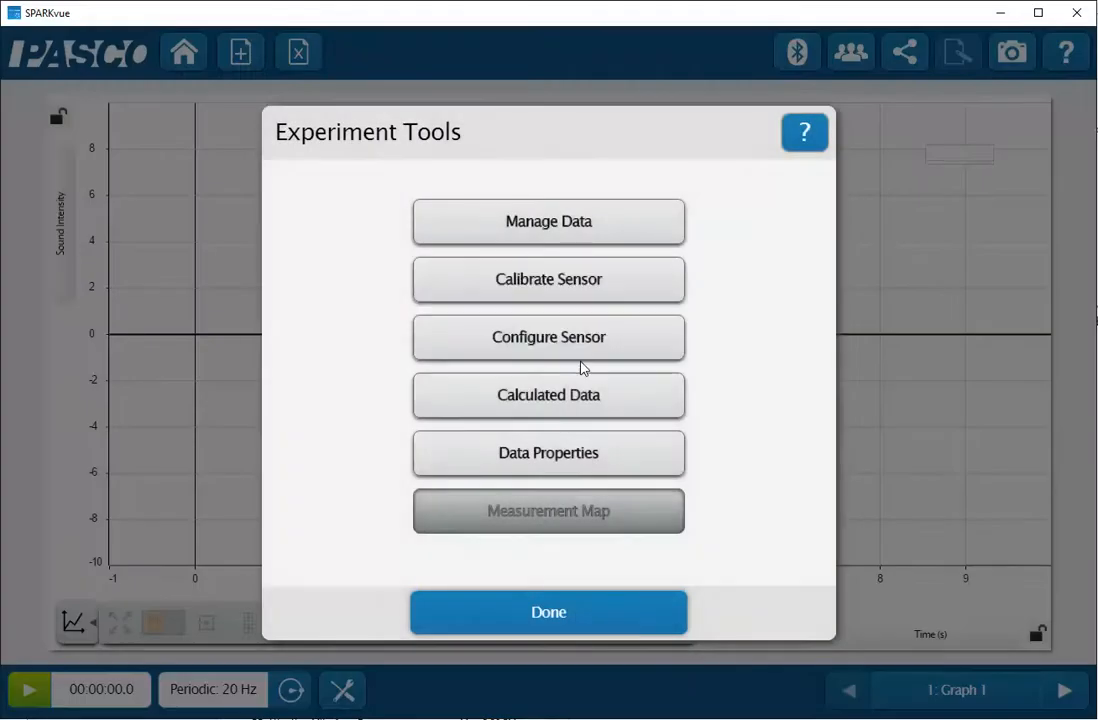
{"action": "left_click", "coordinate": [551, 401]}
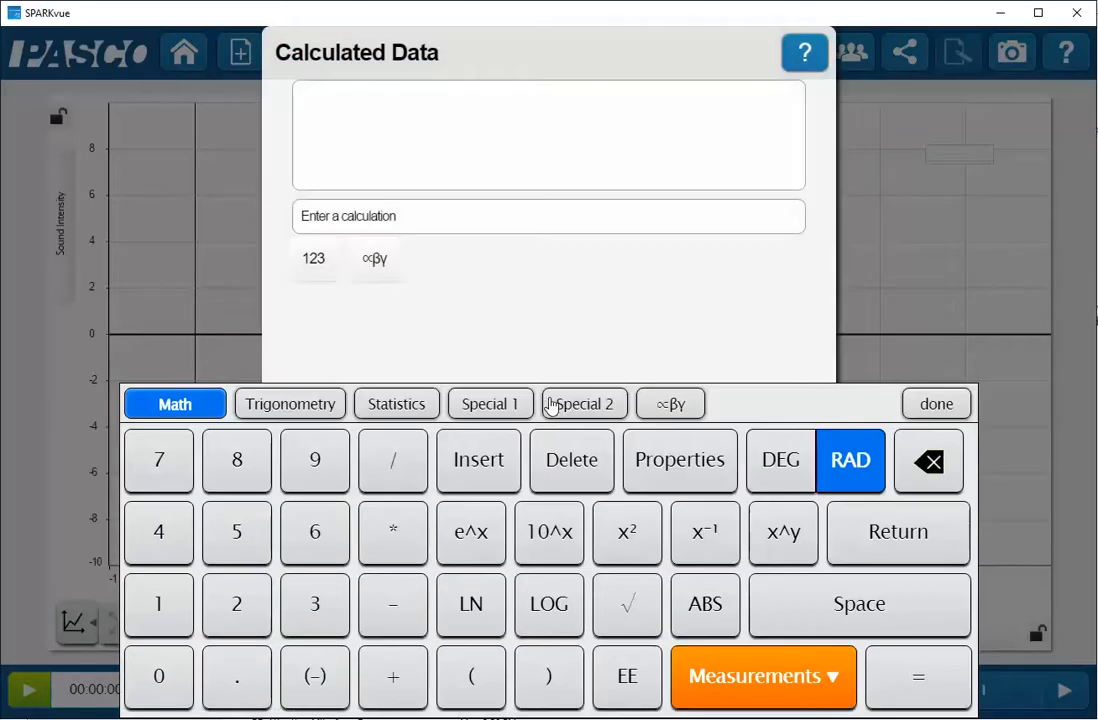
{"action": "left_click", "coordinate": [352, 101]}
{"action": "type", "text": "n="}
{"action": "left_click", "coordinate": [397, 405]}
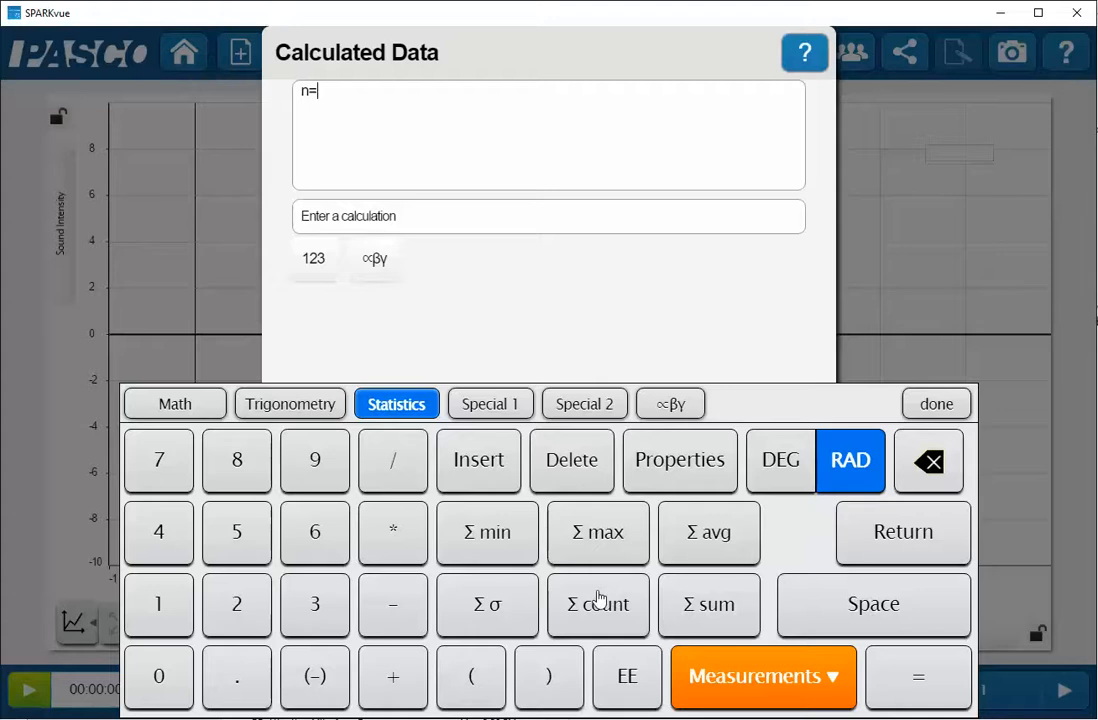
{"action": "left_click", "coordinate": [597, 598]}
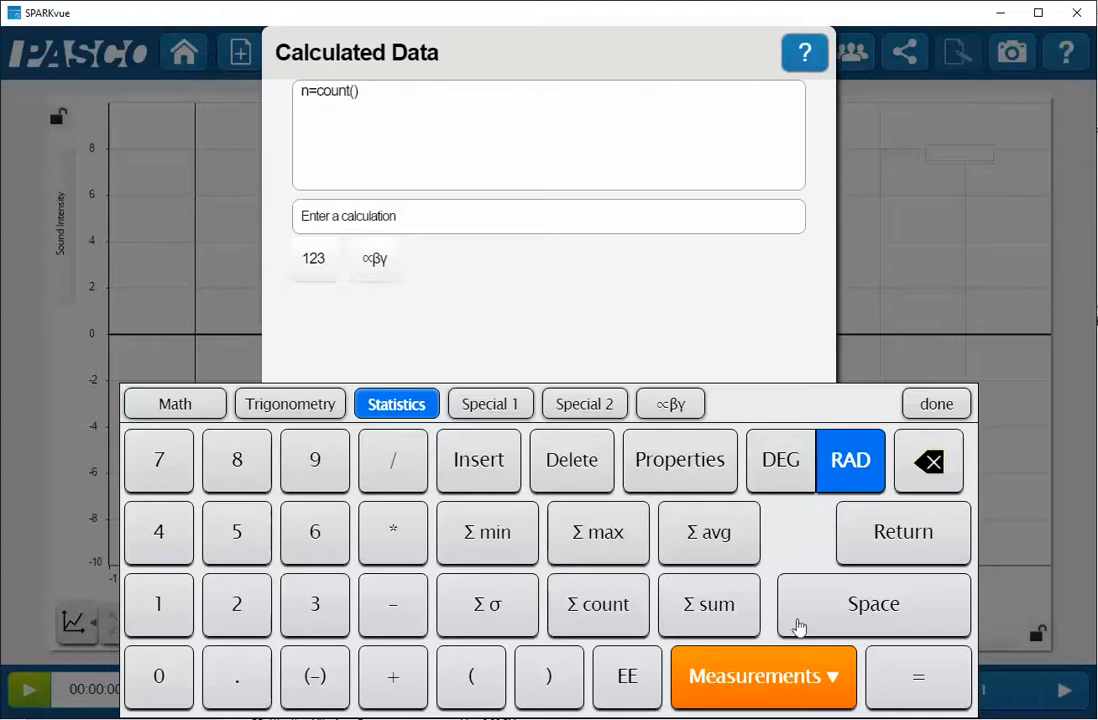
{"action": "left_click", "coordinate": [766, 684]}
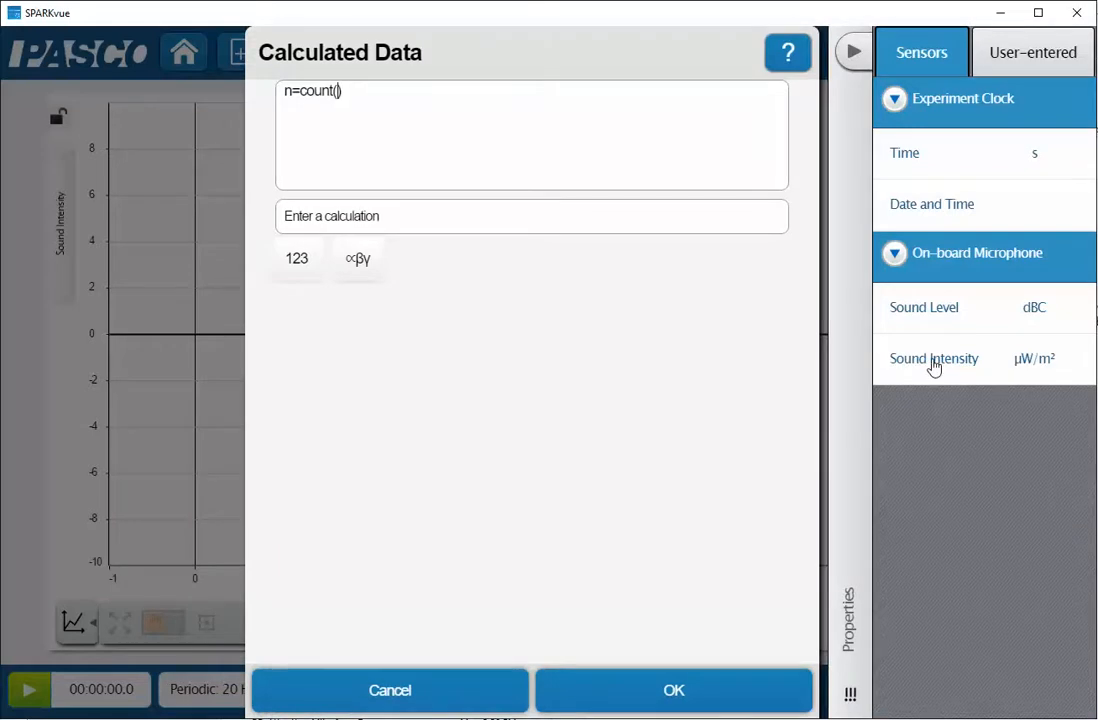
{"action": "left_click", "coordinate": [933, 362]}
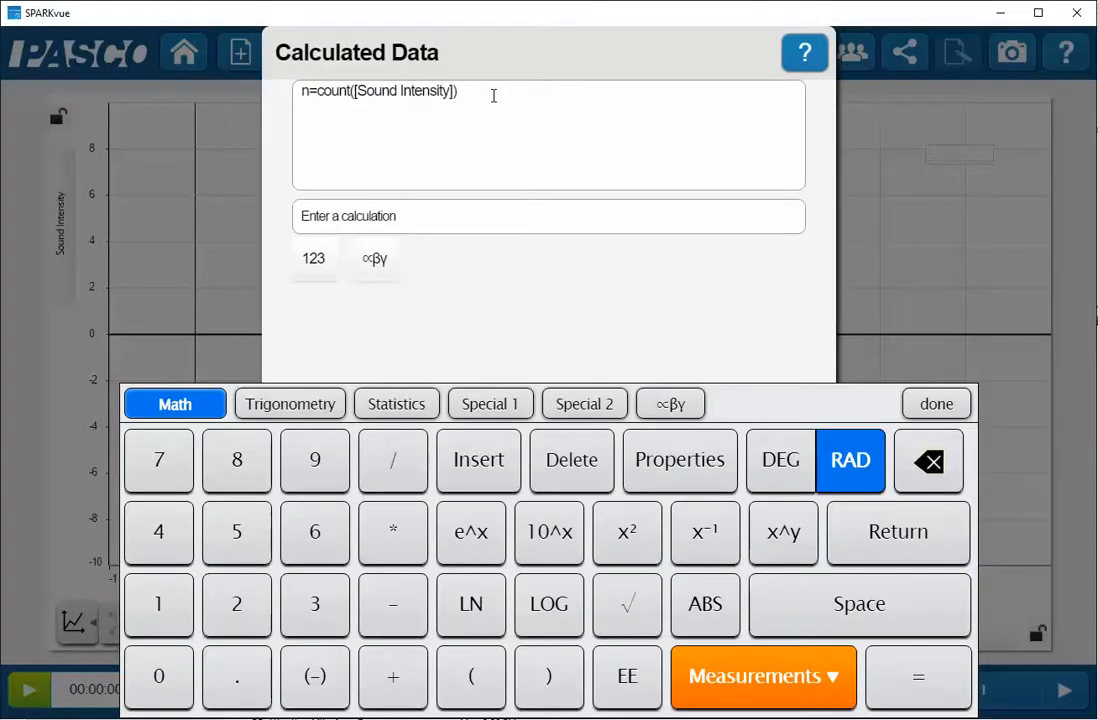
{"action": "key", "text": "Return"}
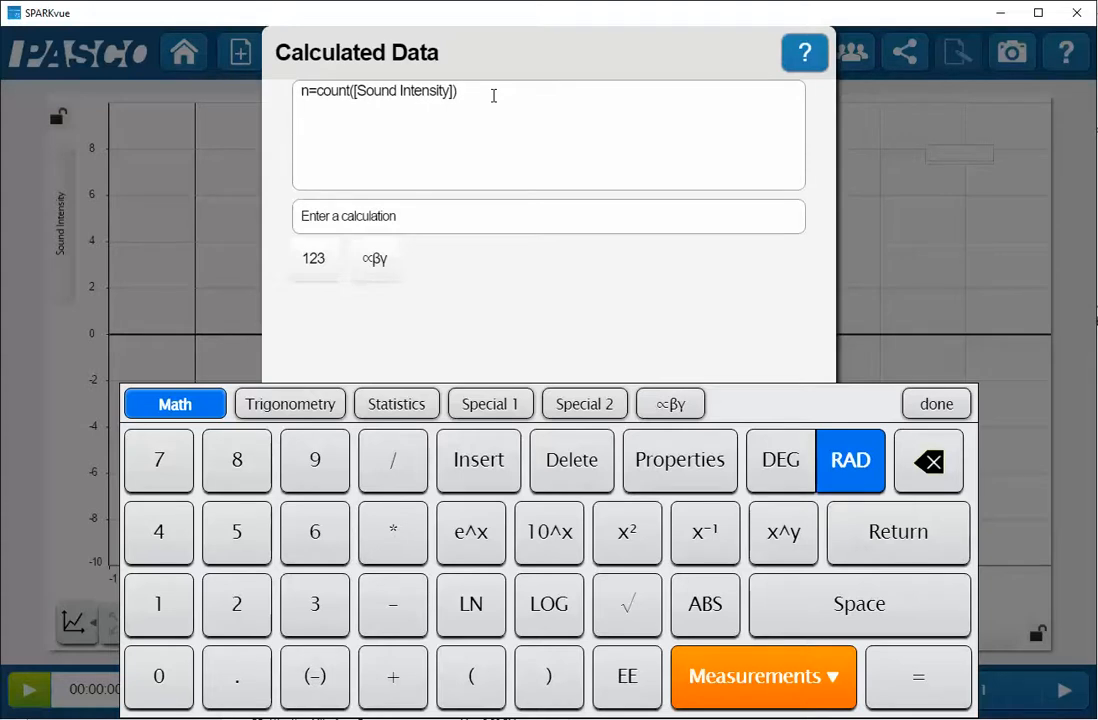
Add the calculations r=1 and x=r*cos(n) below the count, with angles in degrees
{"action": "type", "text": "r"}
{"action": "type", "text": "="}
{"action": "type", "text": "1 "}
{"action": "type", "text": "x="}
{"action": "type", "text": "rcos"}
{"action": "key", "text": "BackSpace"}
{"action": "key", "text": "BackSpace"}
{"action": "key", "text": "BackSpace"}
{"action": "type", "text": "*cos(n)"}
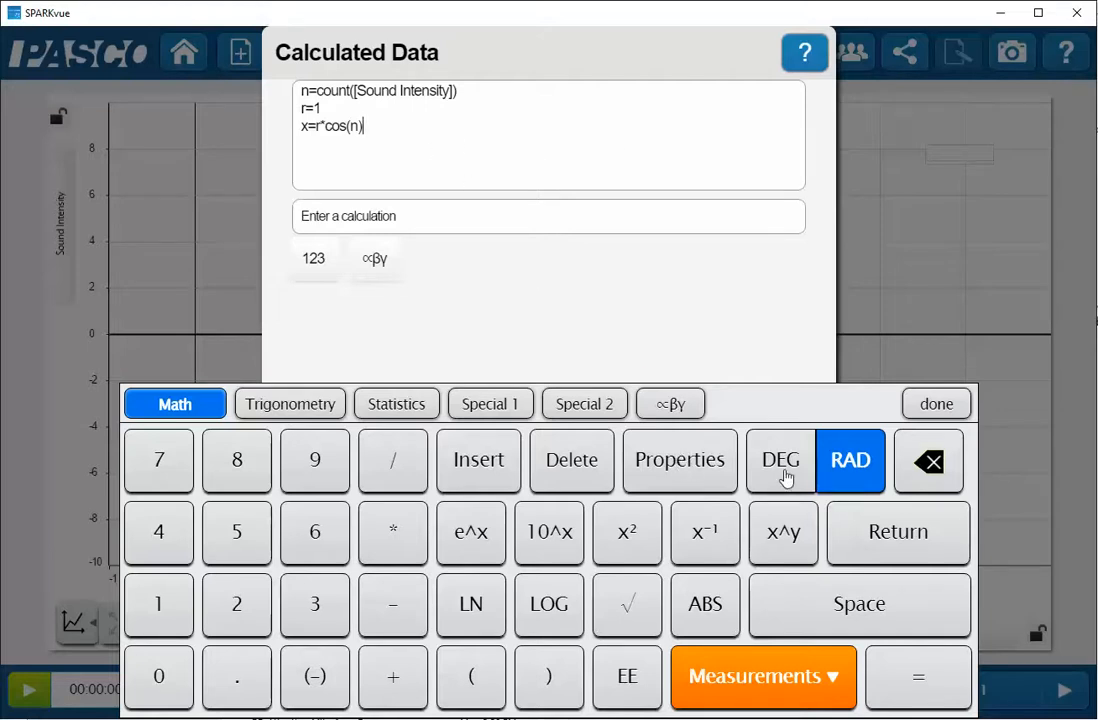
{"action": "left_click", "coordinate": [784, 478]}
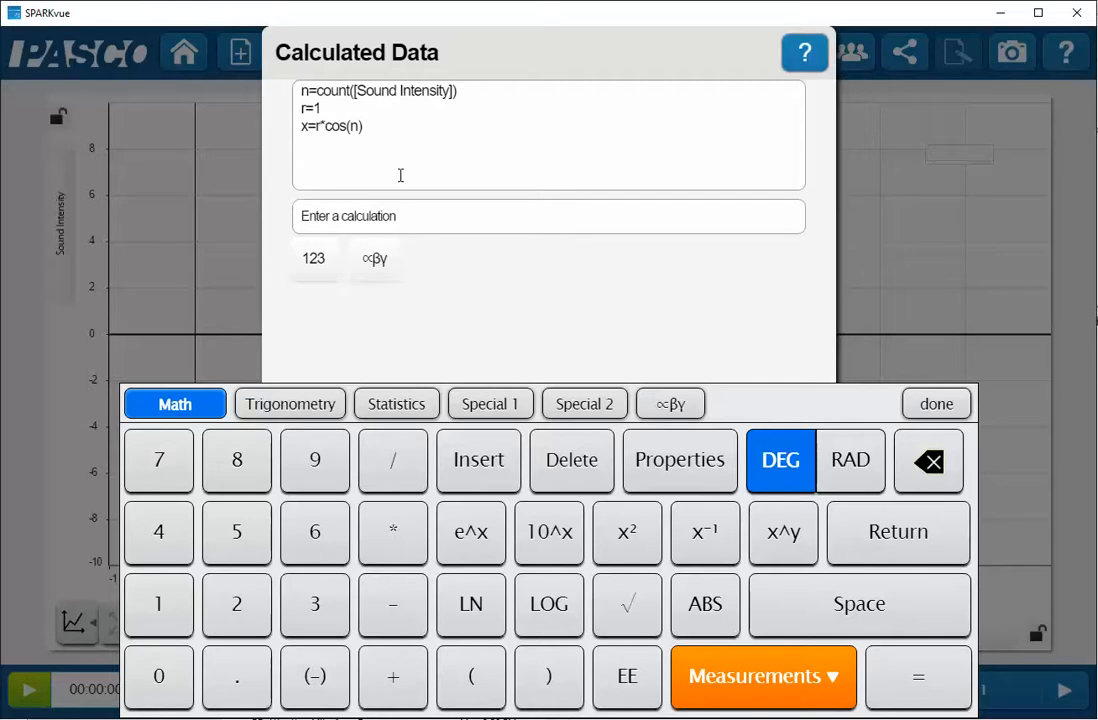
Add the calculation y=r*sin(n) and save the calculated data
{"action": "type", "text": "y=r*sin(n)"}
{"action": "left_click", "coordinate": [929, 404]}
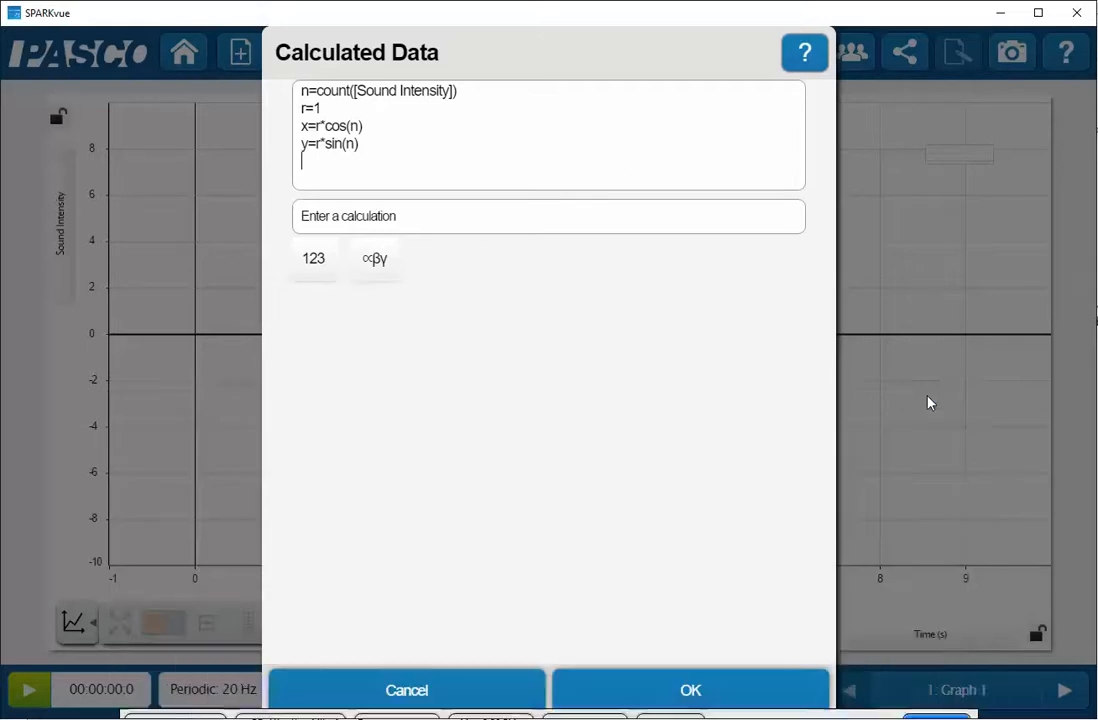
{"action": "left_click", "coordinate": [693, 695]}
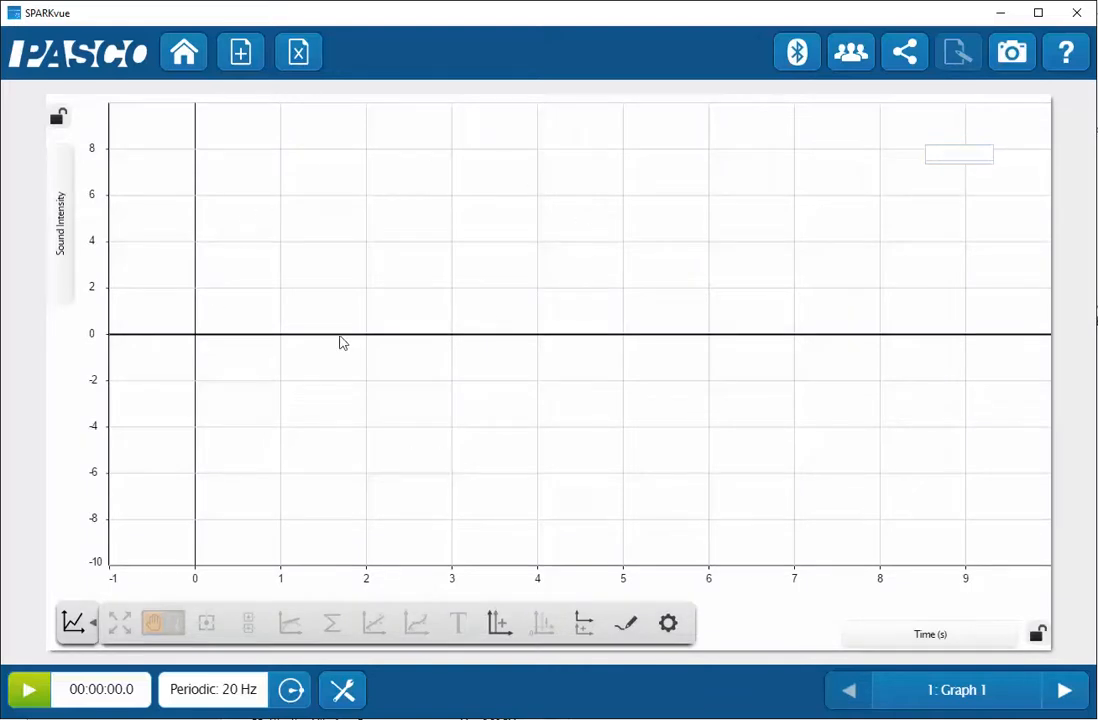
Assign the calculated y to the graph's vertical axis and the calculated x to its horizontal axis
{"action": "left_click", "coordinate": [64, 277]}
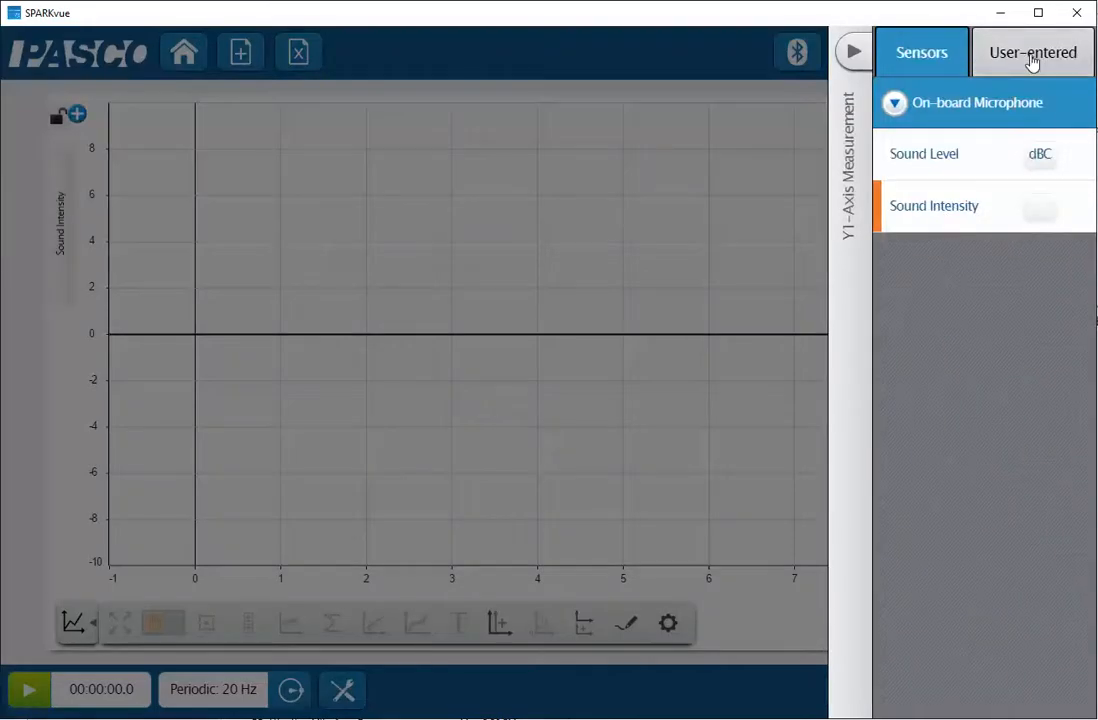
{"action": "left_click", "coordinate": [1032, 60]}
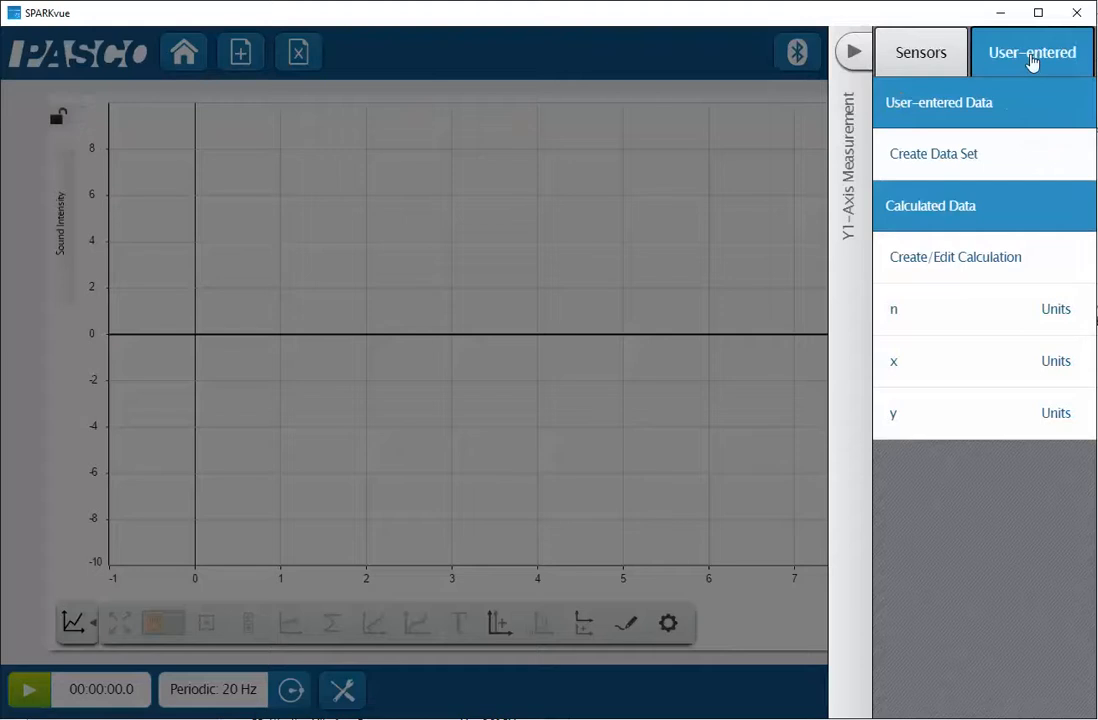
{"action": "left_click", "coordinate": [901, 416]}
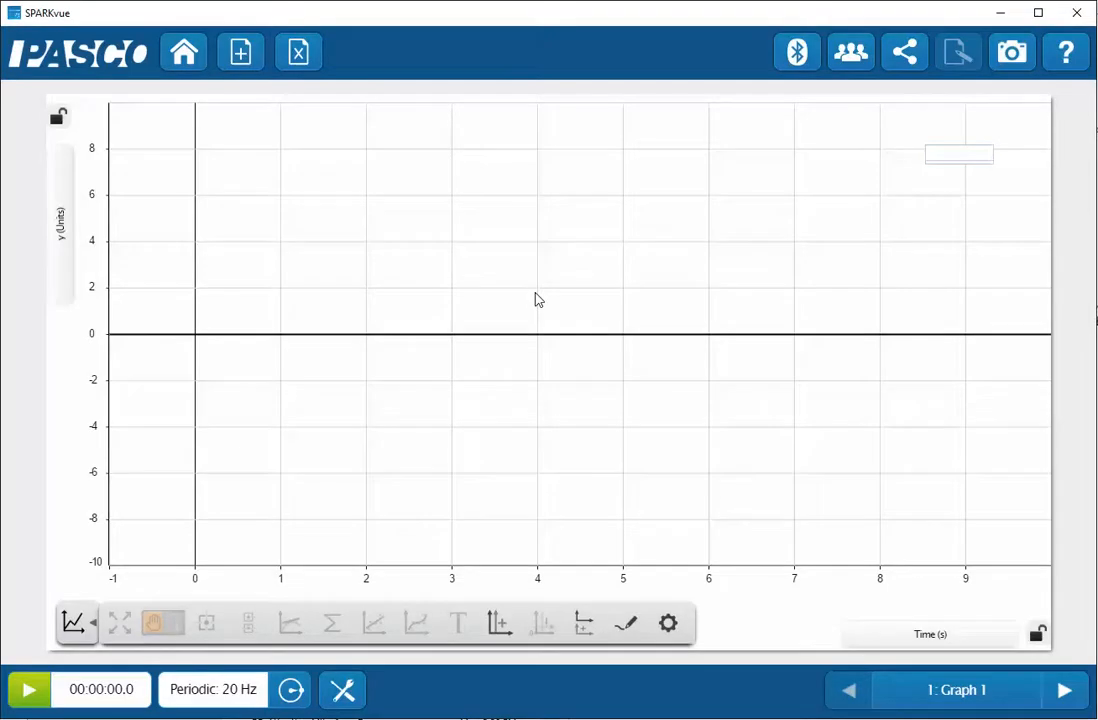
{"action": "left_click", "coordinate": [929, 635]}
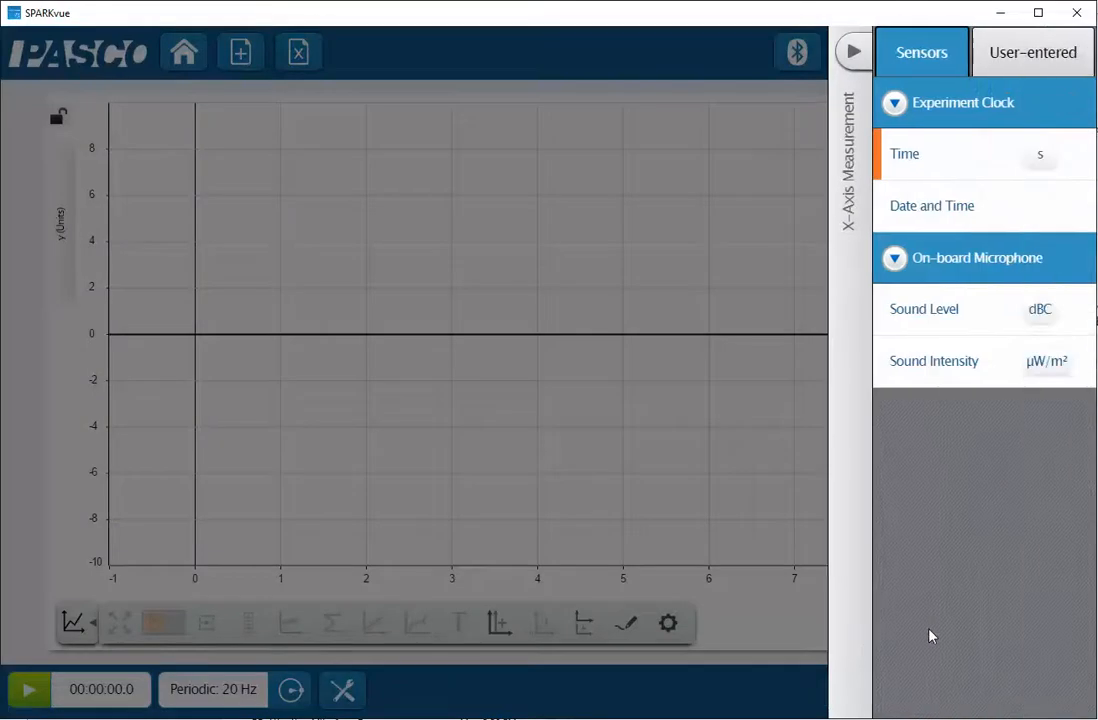
{"action": "left_click", "coordinate": [1025, 62]}
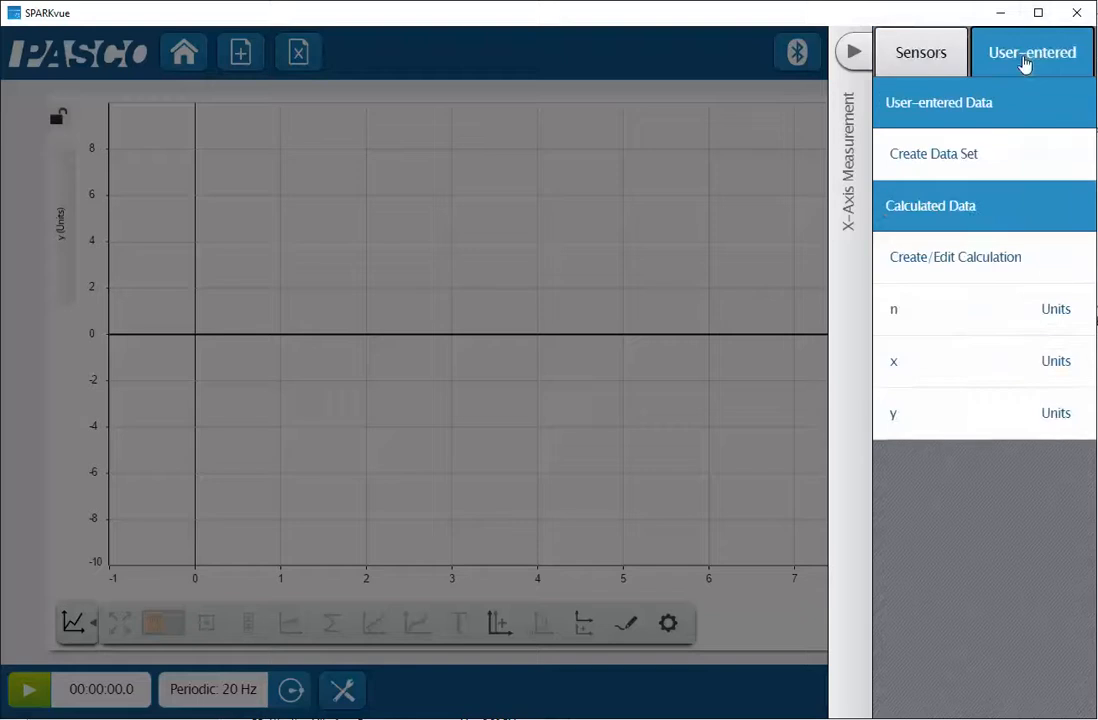
{"action": "left_click", "coordinate": [902, 363]}
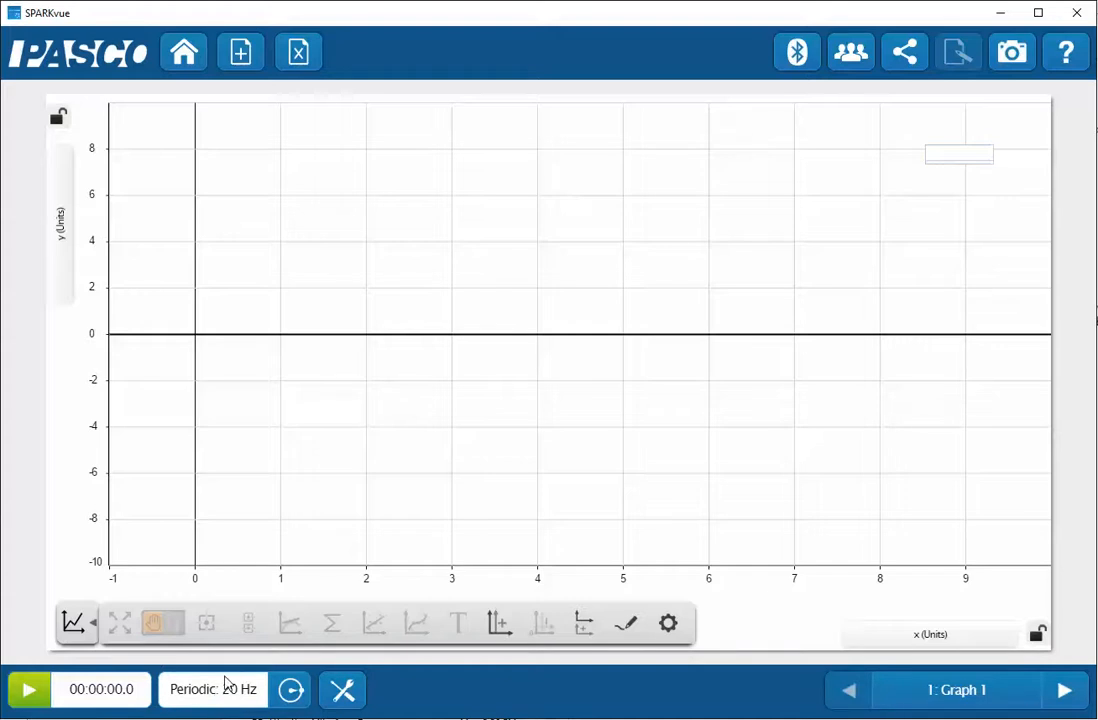
Set the microphone's periodic sample rate to 10 Hz and record a run of about 5 minutes 11 seconds
{"action": "left_click", "coordinate": [291, 690]}
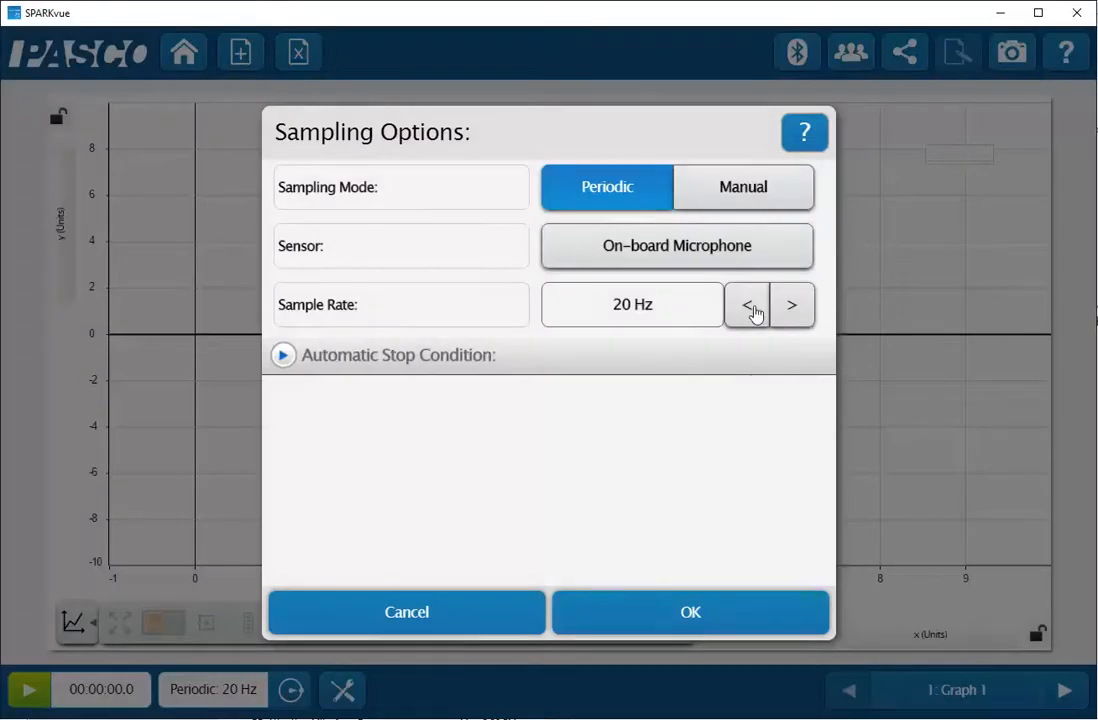
{"action": "left_click", "coordinate": [755, 312]}
{"action": "left_click", "coordinate": [711, 605]}
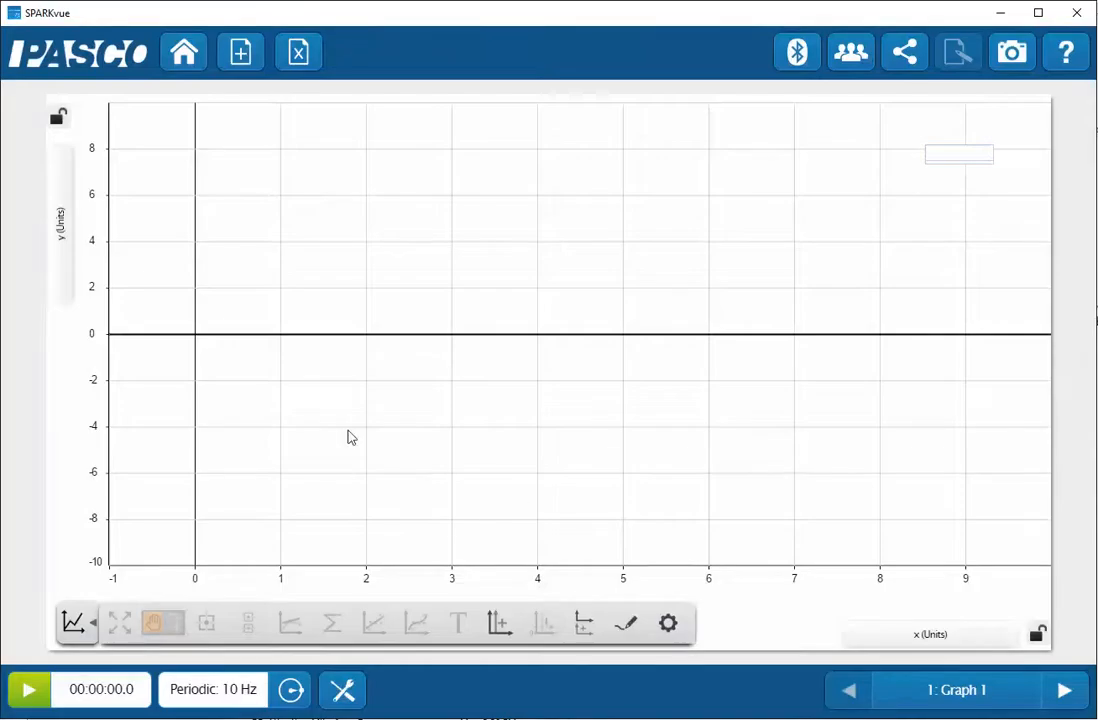
{"action": "left_click", "coordinate": [30, 696]}
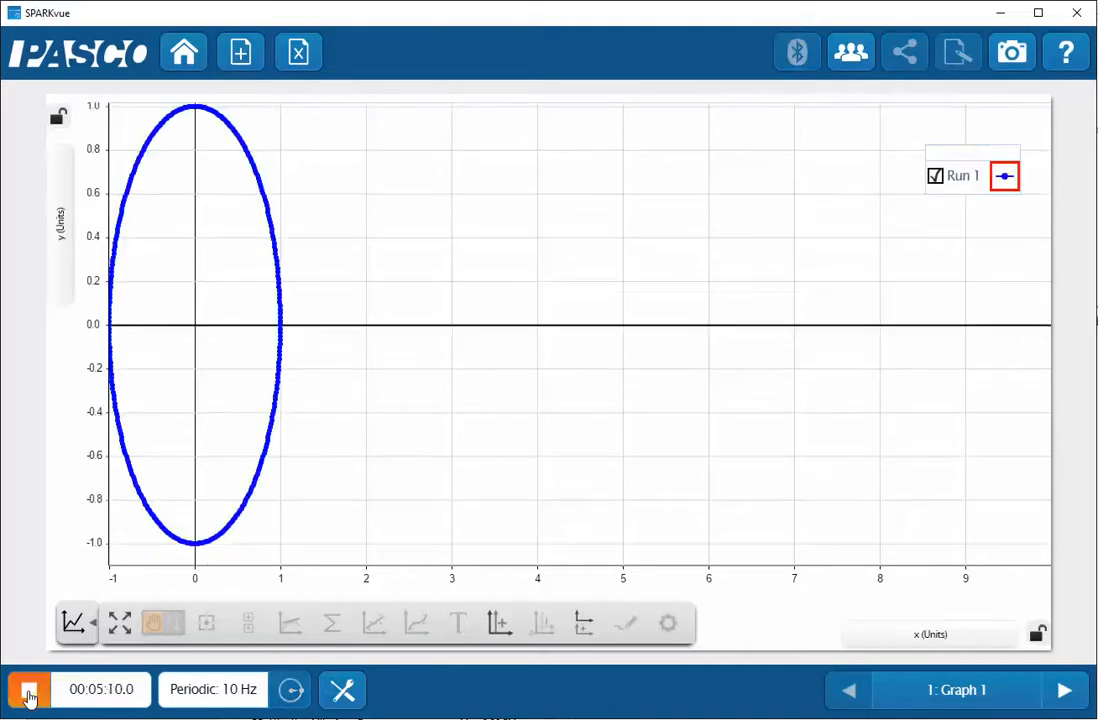
{"action": "left_click", "coordinate": [30, 696]}
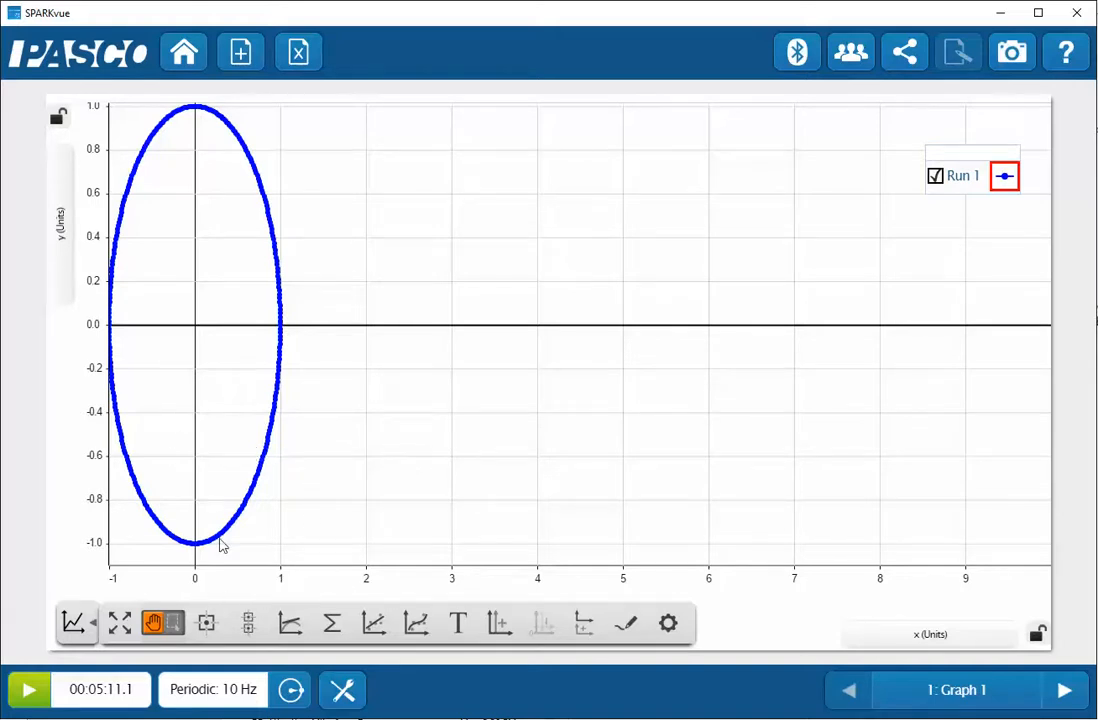
Stretch the x-axis scale and centre the origin so the curve looks like a true circle, and lock both axes
{"action": "left_click_drag", "start_coordinate": [279, 584], "coordinate": [372, 578]}
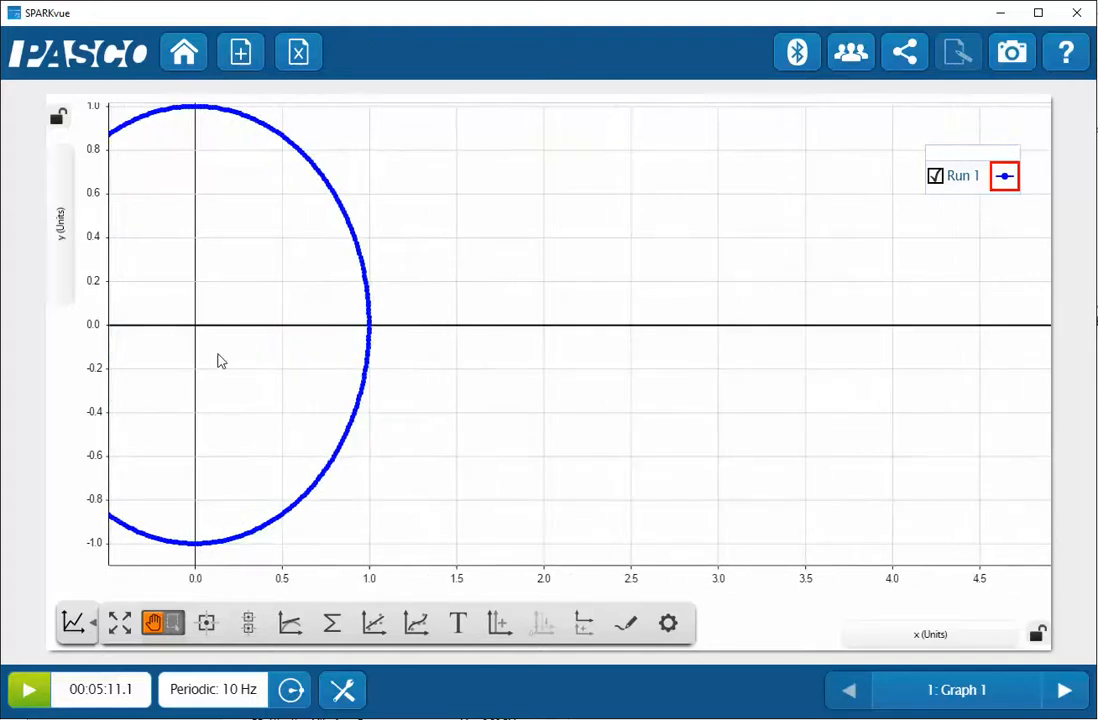
{"action": "left_click_drag", "start_coordinate": [242, 358], "coordinate": [598, 363]}
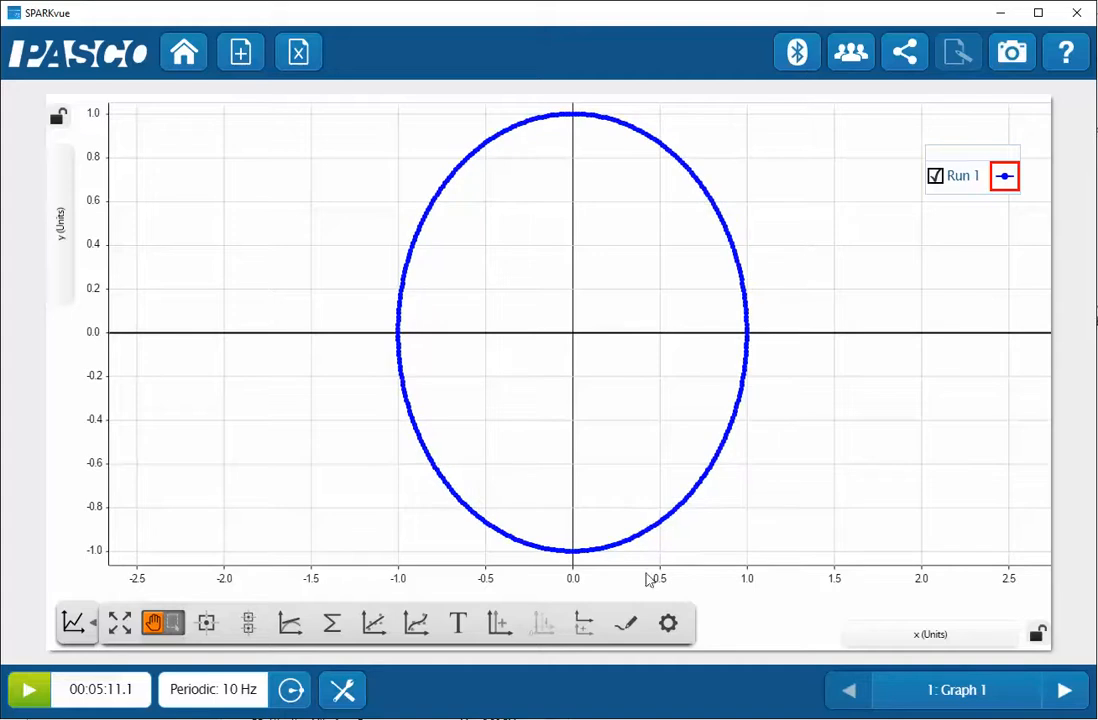
{"action": "mouse_move", "coordinate": [660, 579]}
{"action": "left_mouse_down"}
{"action": "mouse_move", "coordinate": [696, 578]}
{"action": "mouse_move", "coordinate": [681, 577]}
{"action": "left_mouse_up"}
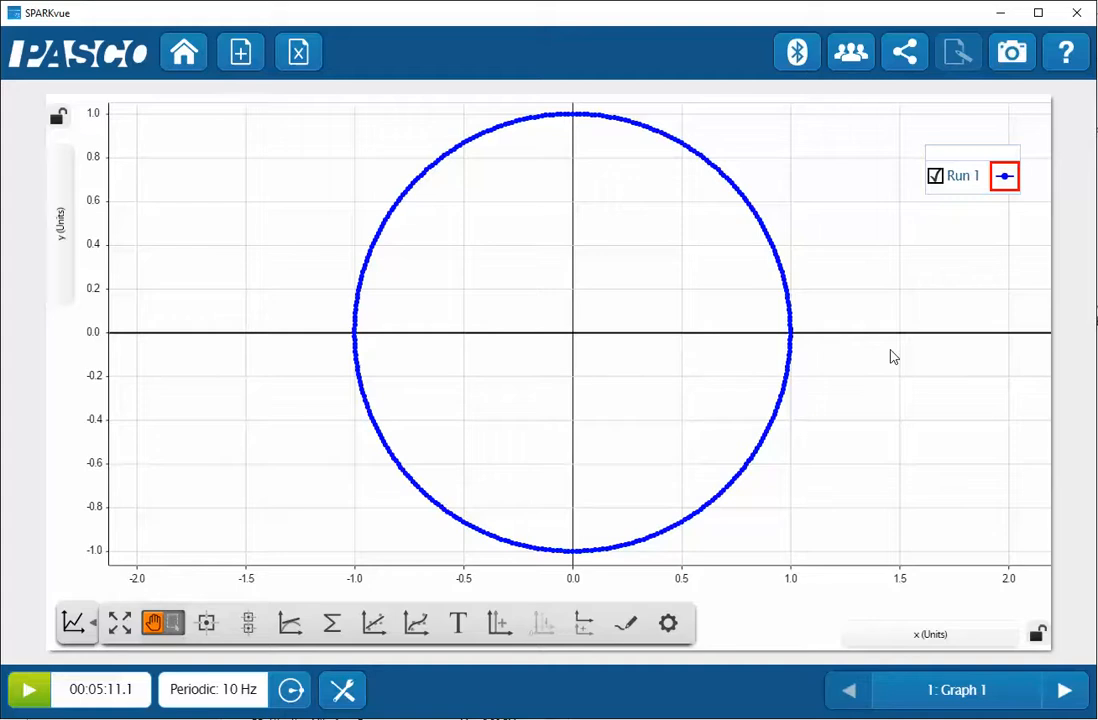
{"action": "left_click", "coordinate": [58, 120]}
{"action": "left_click", "coordinate": [1037, 635]}
Set the radius r to 2 in the calculated data and apply it to the graph
{"action": "left_click", "coordinate": [344, 691]}
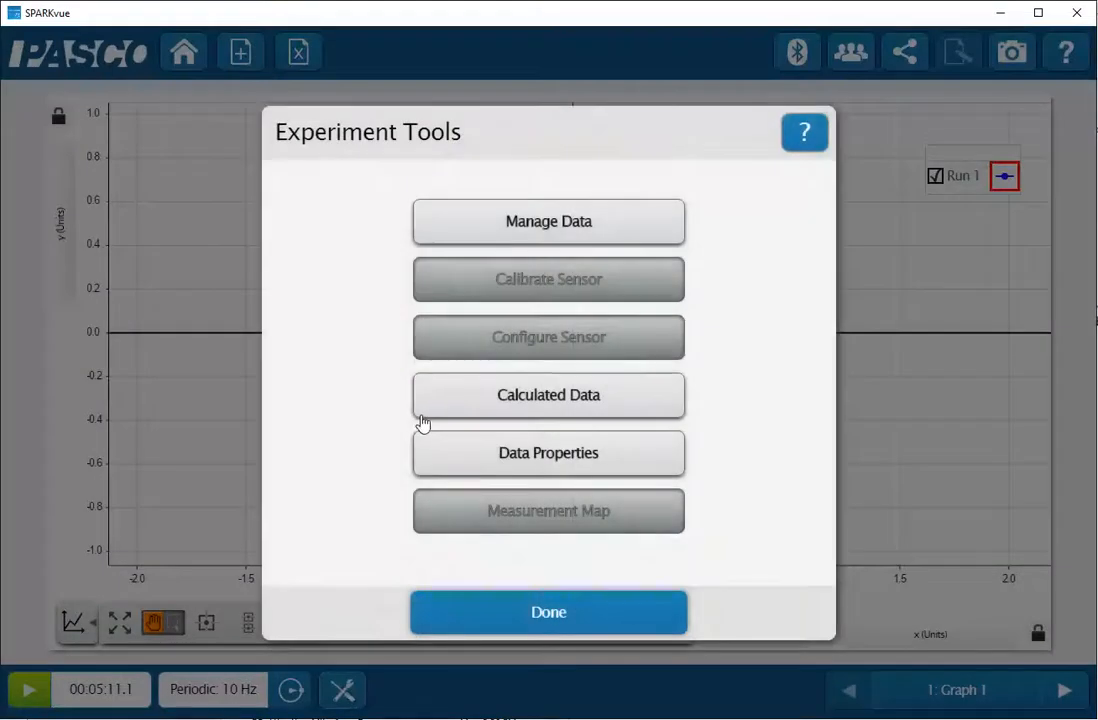
{"action": "left_click", "coordinate": [540, 398]}
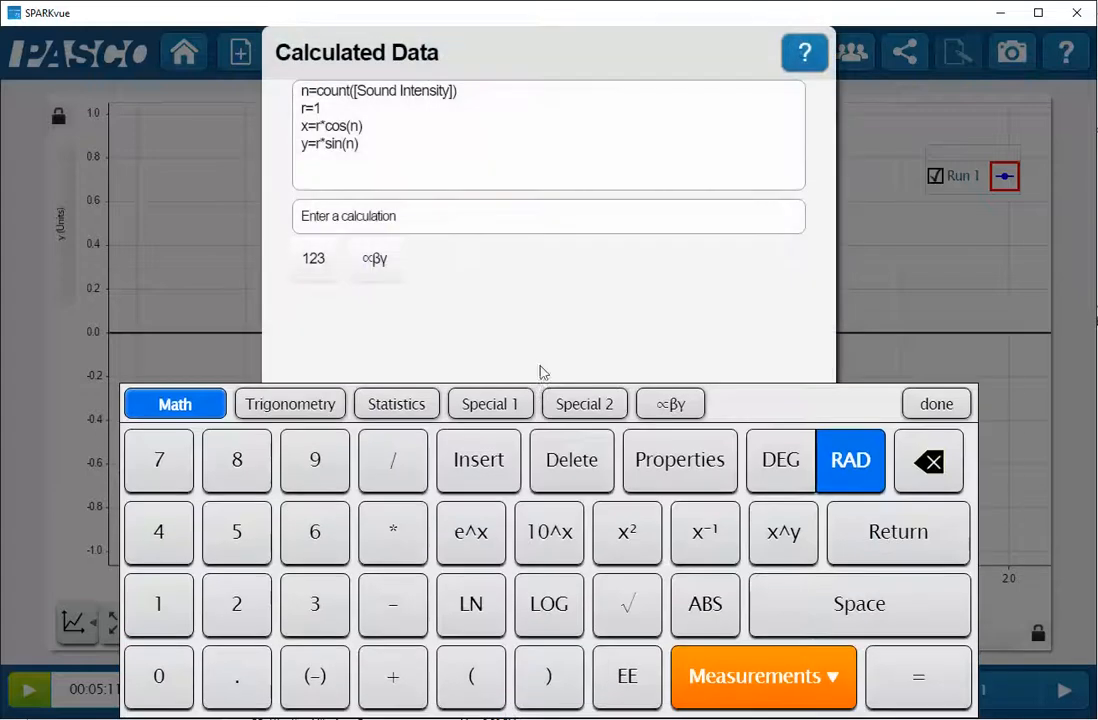
{"action": "left_click", "coordinate": [323, 109]}
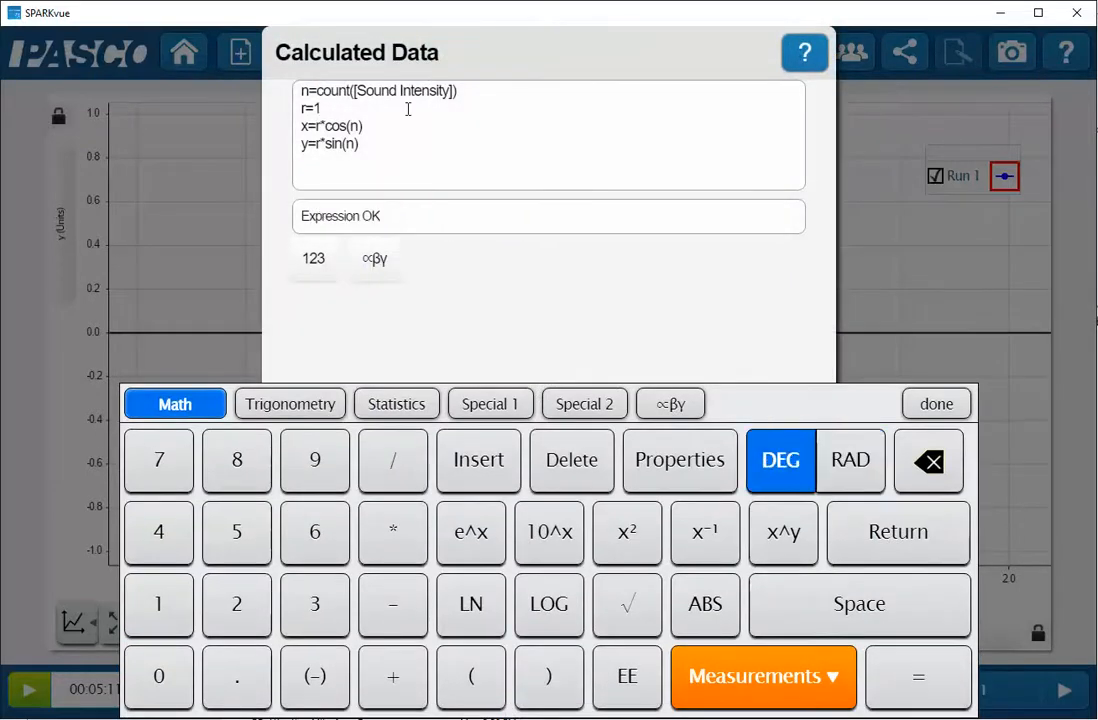
{"action": "key", "text": "BackSpace"}
{"action": "type", "text": "2"}
{"action": "left_click", "coordinate": [936, 403]}
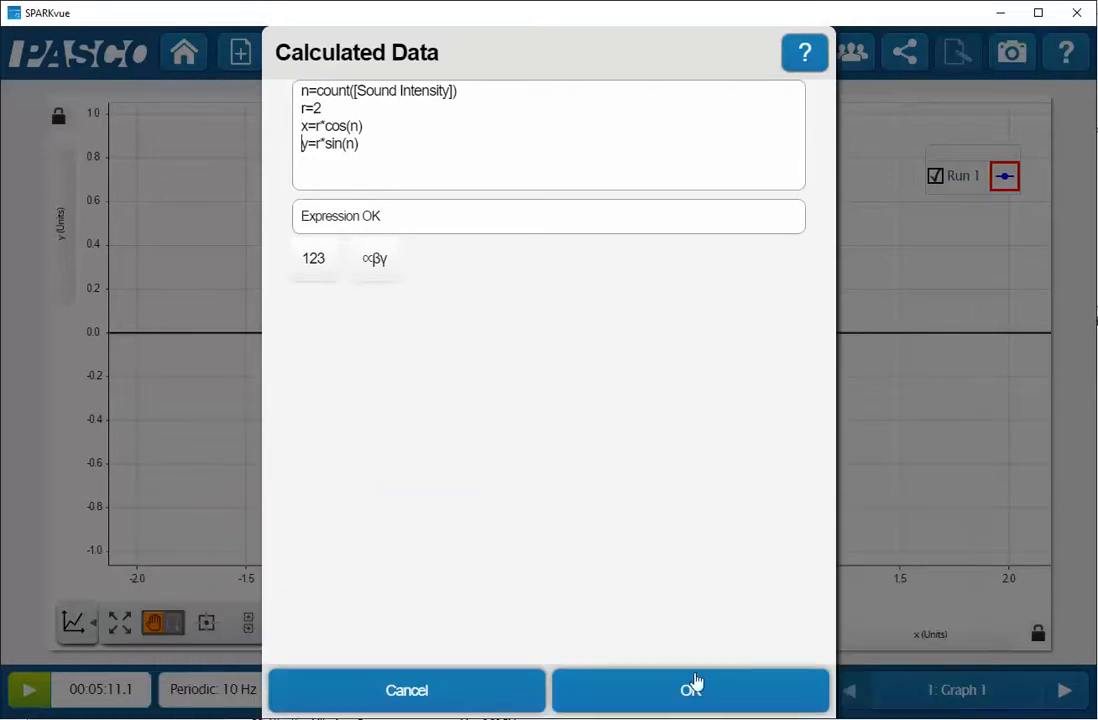
{"action": "left_click", "coordinate": [693, 688]}
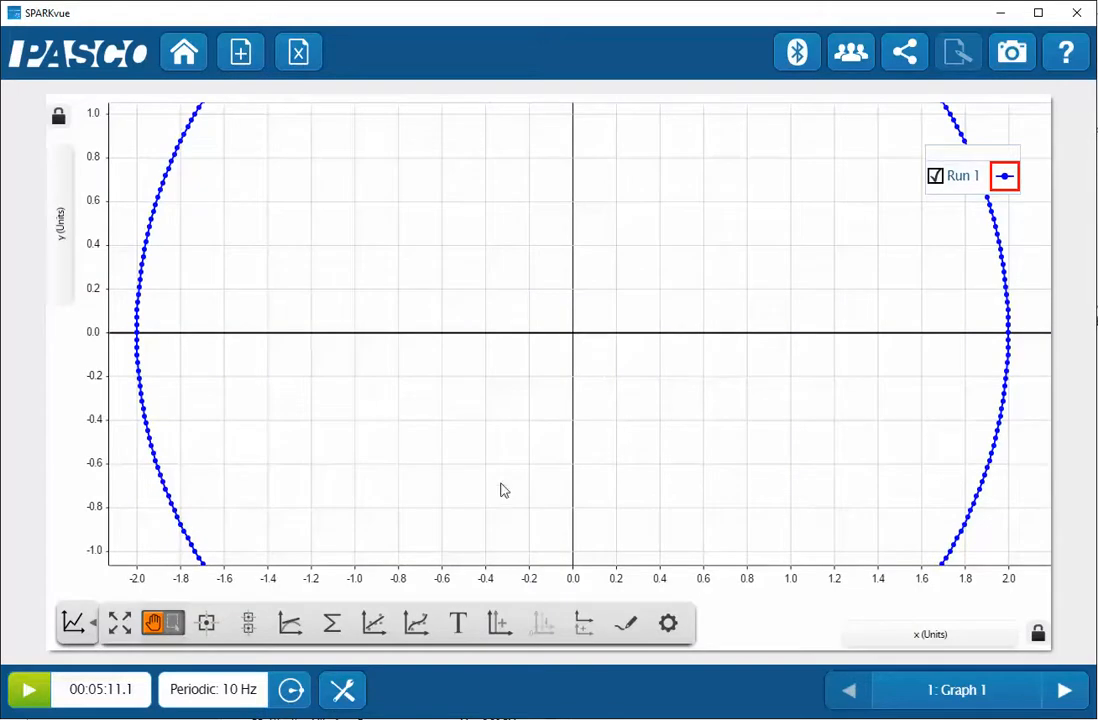
Set the radius r to 0.5 in the calculated data and apply it to the graph
{"action": "left_click", "coordinate": [344, 680]}
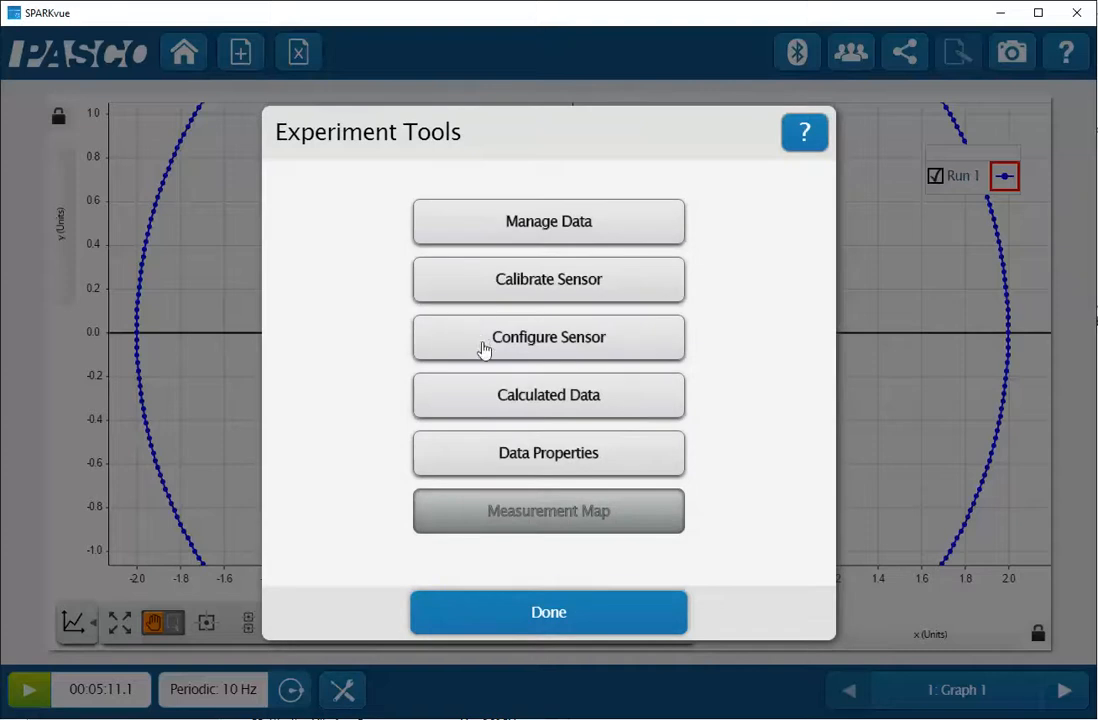
{"action": "left_click", "coordinate": [485, 397]}
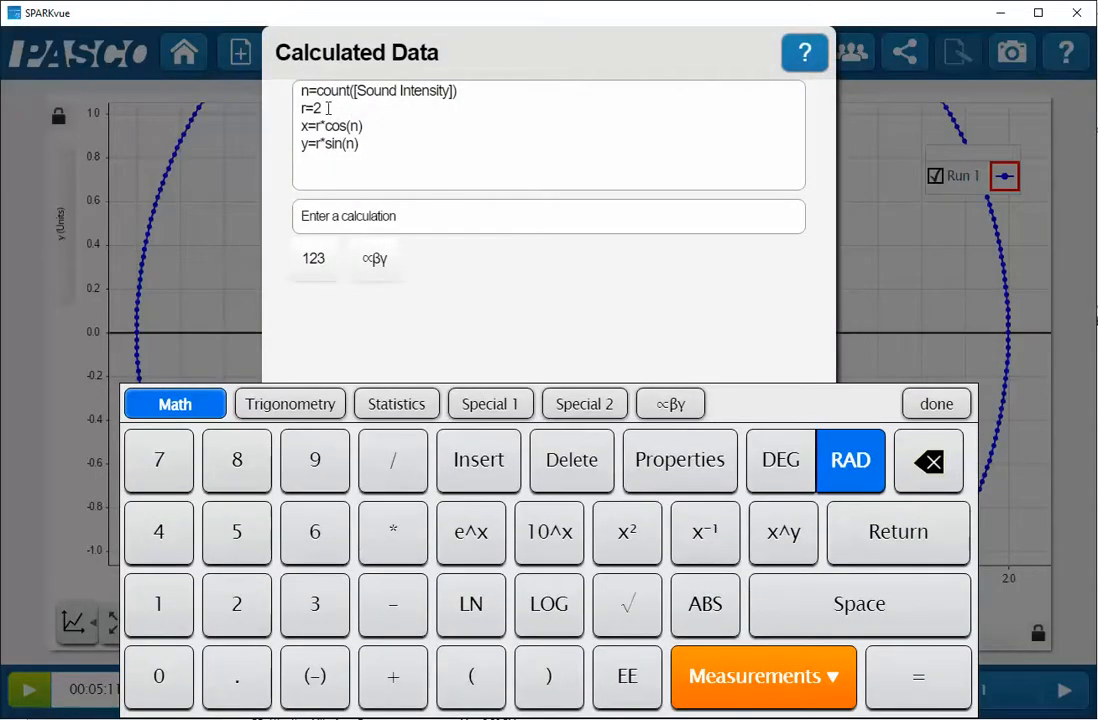
{"action": "type", "text": "0.5"}
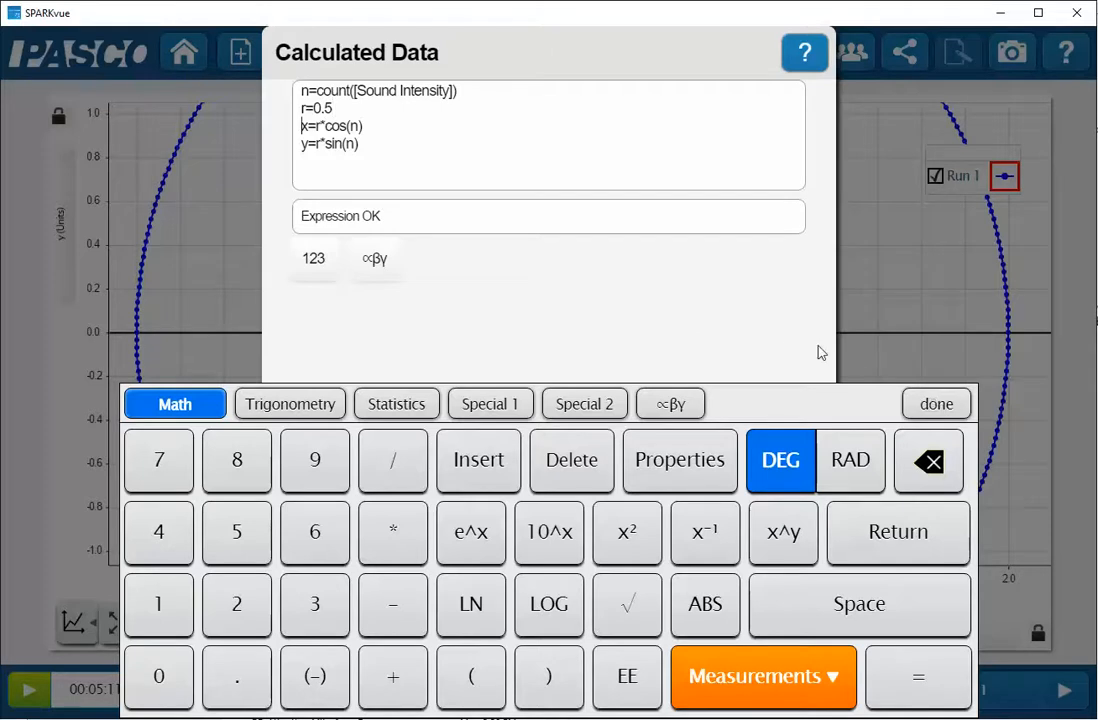
{"action": "left_click", "coordinate": [936, 403]}
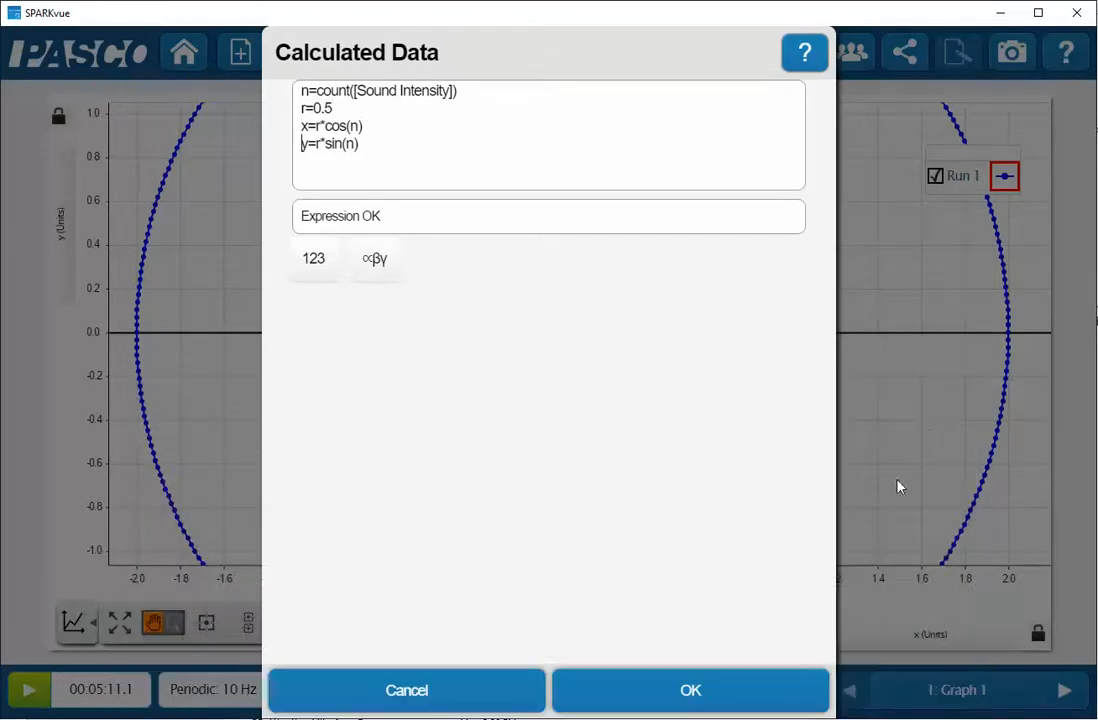
{"action": "left_click", "coordinate": [691, 690]}
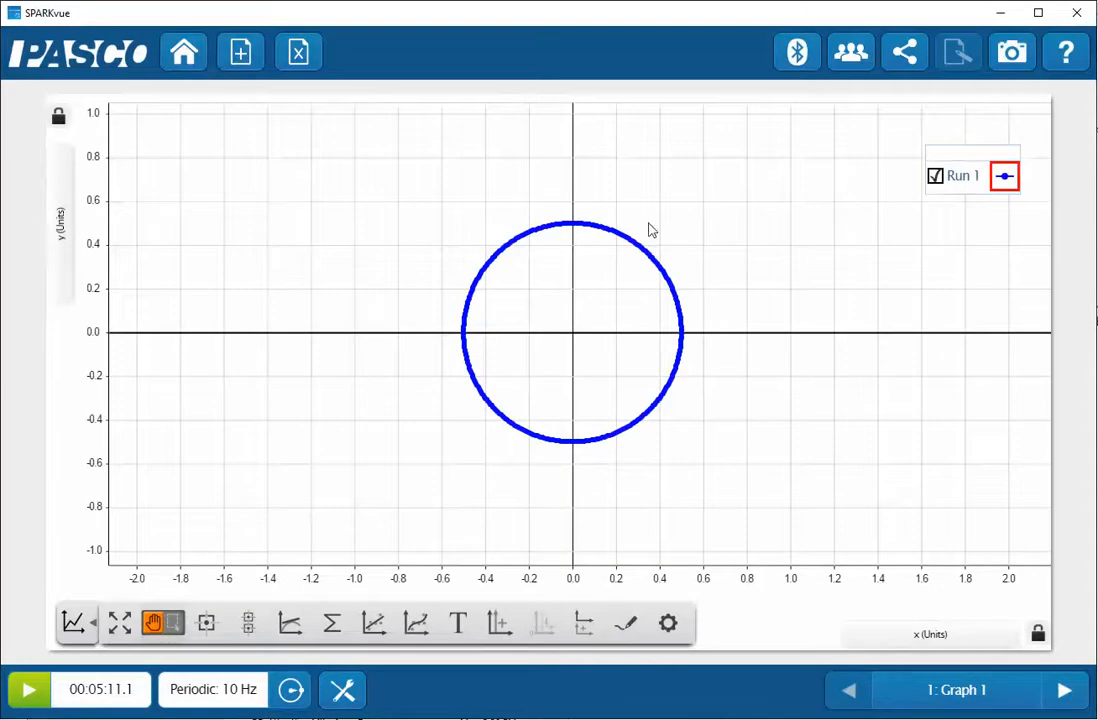